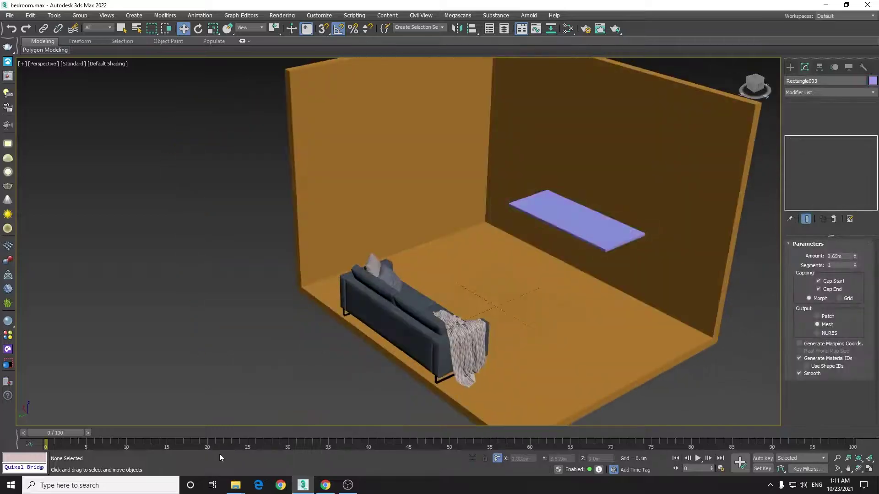
- Drag a downloaded model into 3ds Max and open the Panasonic TV obj model folder
{"action": "left_click", "coordinate": [235, 485]}
{"action": "left_click_drag", "start_coordinate": [167, 109], "coordinate": [306, 490]}
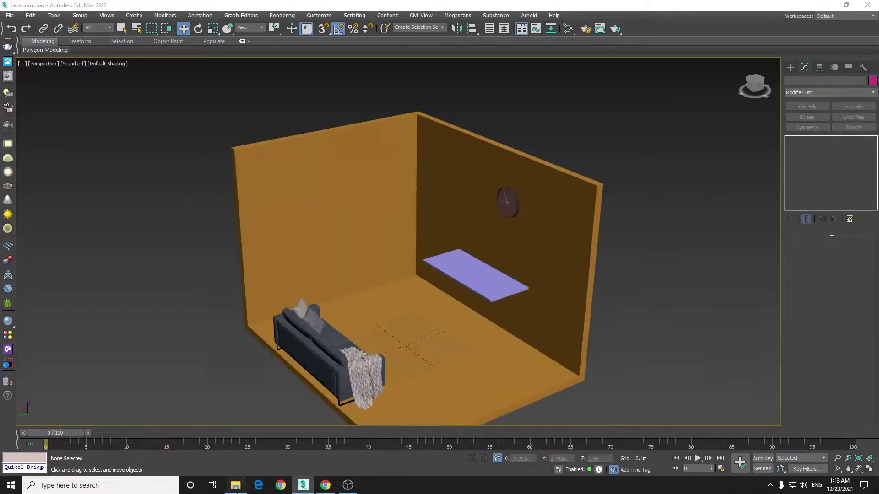
{"action": "left_click", "coordinate": [237, 491]}
{"action": "left_click", "coordinate": [121, 132]}
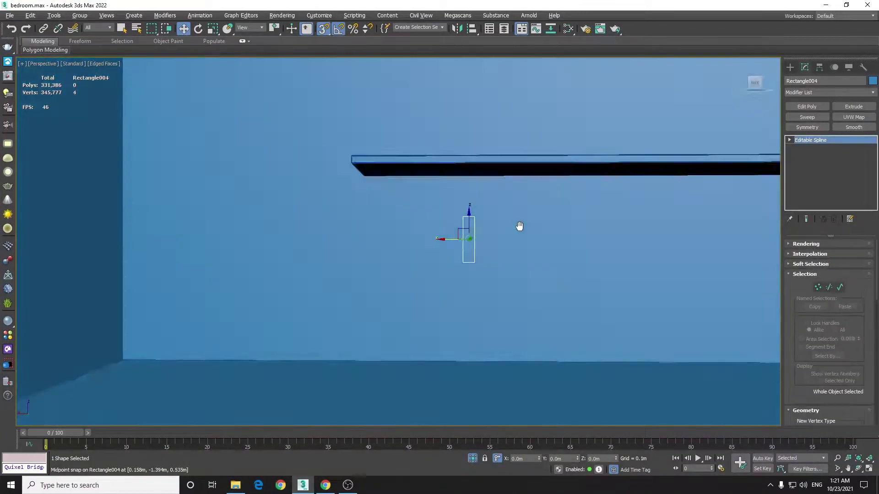
- Extrude the rectangle into a solid block and convert it to Editable Poly
{"action": "left_click", "coordinate": [854, 107]}
{"action": "right_click", "coordinate": [471, 190]}
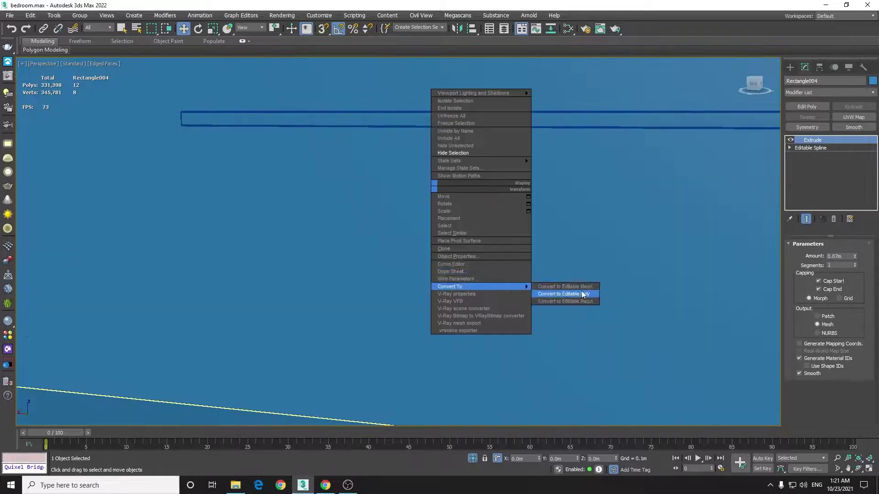
{"action": "left_click", "coordinate": [581, 290]}
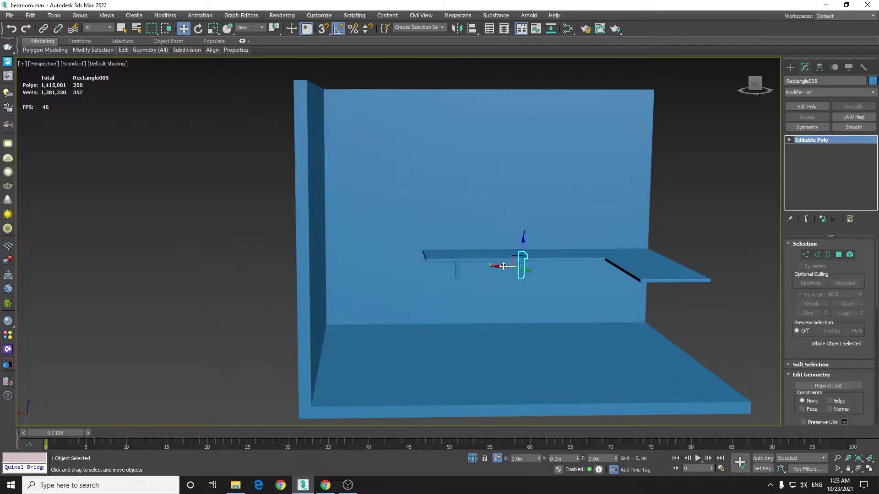
{"action": "middle_click_drag", "start_coordinate": [520, 268], "coordinate": [535, 270], "text": "alt"}
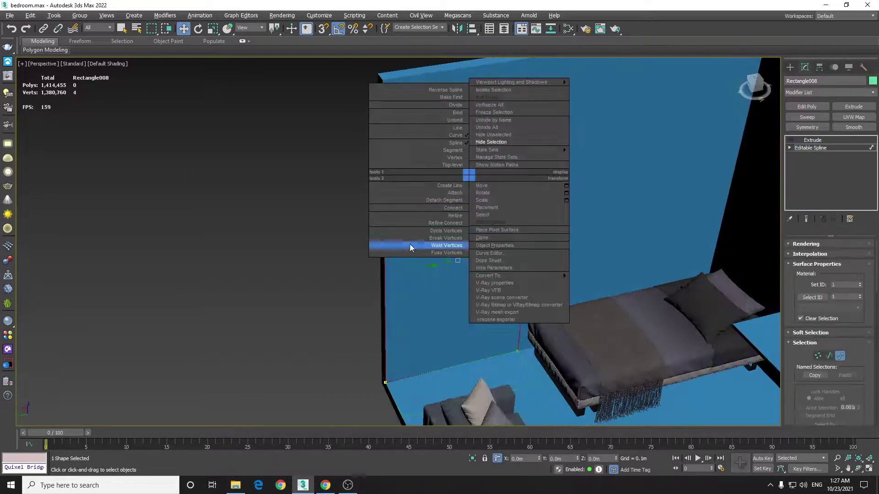
- Bring up the Chamfer settings for the editable poly's edges
{"action": "left_click", "coordinate": [411, 248]}
{"action": "scroll", "coordinate": [864, 362], "scroll_direction": "down", "scroll_amount": 5}
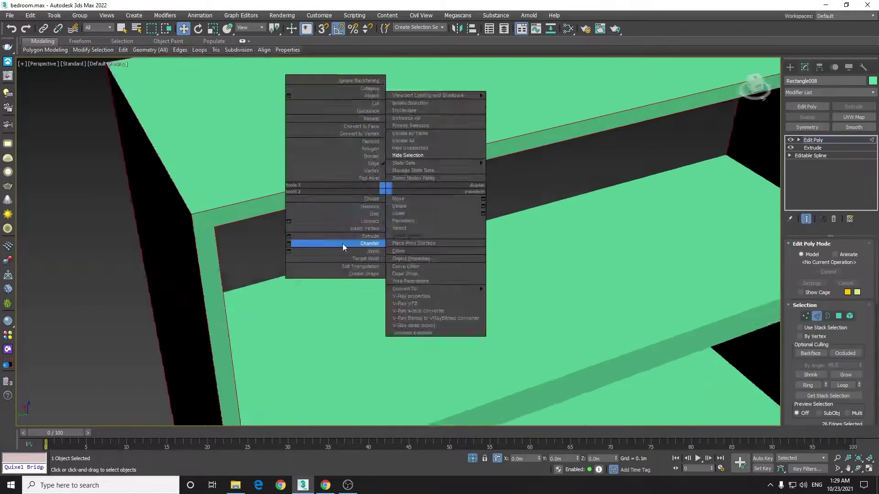
{"action": "left_click", "coordinate": [343, 245]}
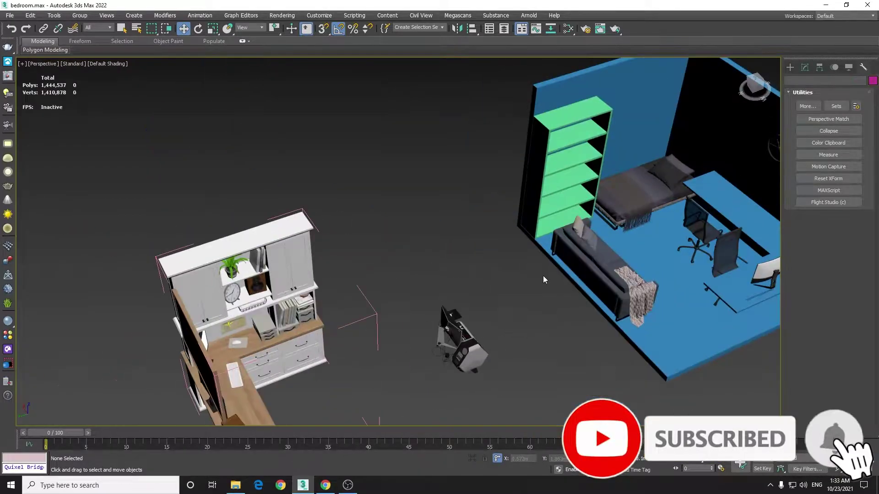
- Pan the view across the room toward the desk area
{"action": "mouse_move", "coordinate": [549, 284]}
{"action": "middle_mouse_down"}
{"action": "mouse_move", "coordinate": [414, 323]}
{"action": "mouse_move", "coordinate": [496, 343]}
{"action": "mouse_move", "coordinate": [480, 308]}
{"action": "mouse_move", "coordinate": [358, 438]}
{"action": "middle_mouse_up"}
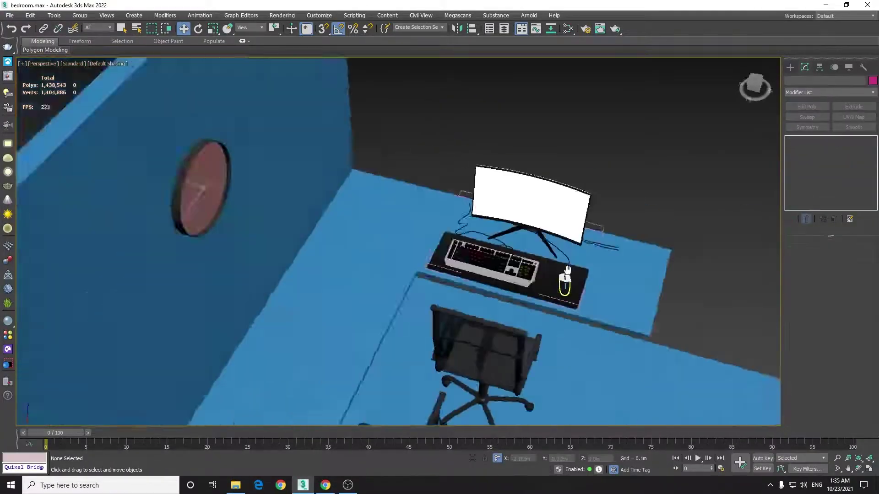
- Select the monitor, keyboard, pad and mouse, then the PC case with its cable
{"action": "middle_click_drag", "start_coordinate": [566, 271], "coordinate": [415, 278]}
{"action": "left_click", "coordinate": [417, 278]}
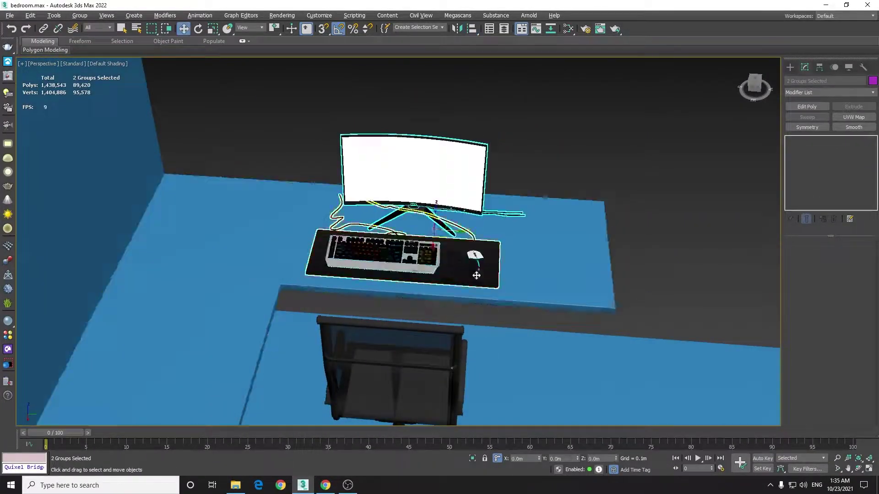
{"action": "middle_click_drag", "start_coordinate": [393, 203], "coordinate": [432, 219], "text": "alt"}
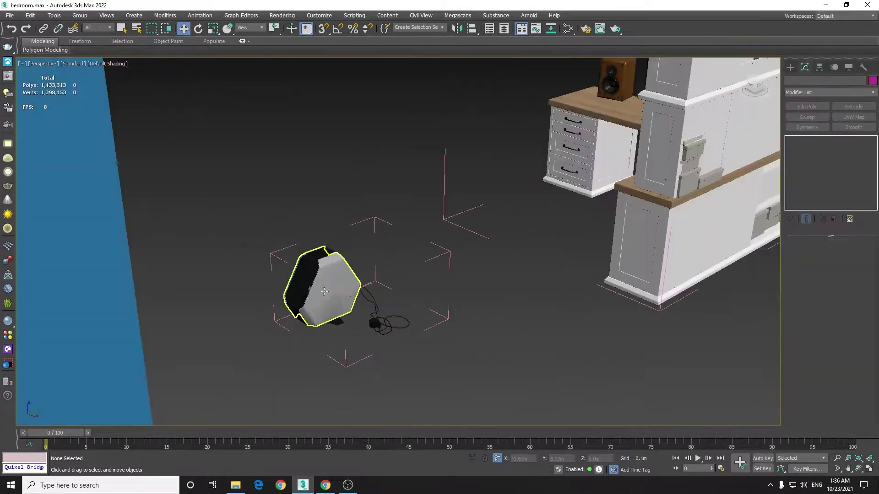
{"action": "left_click_drag", "start_coordinate": [476, 332], "coordinate": [402, 402]}
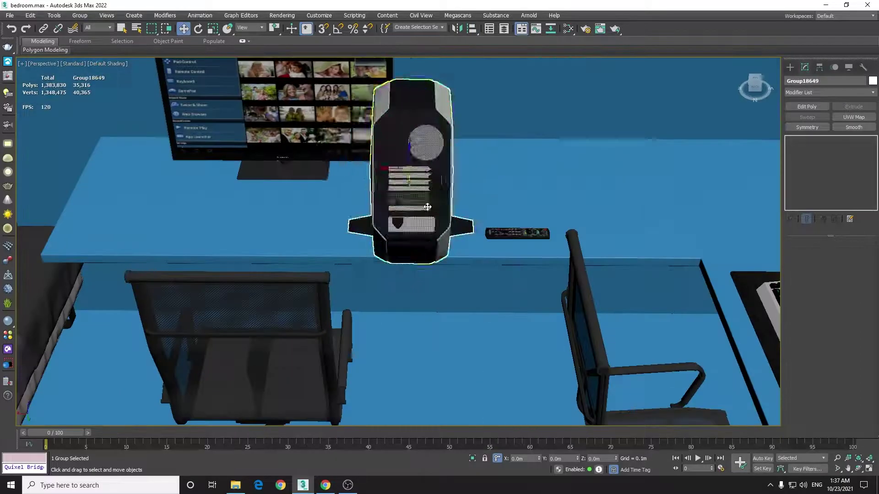
{"action": "middle_click_drag", "start_coordinate": [427, 207], "coordinate": [525, 119], "text": "alt"}
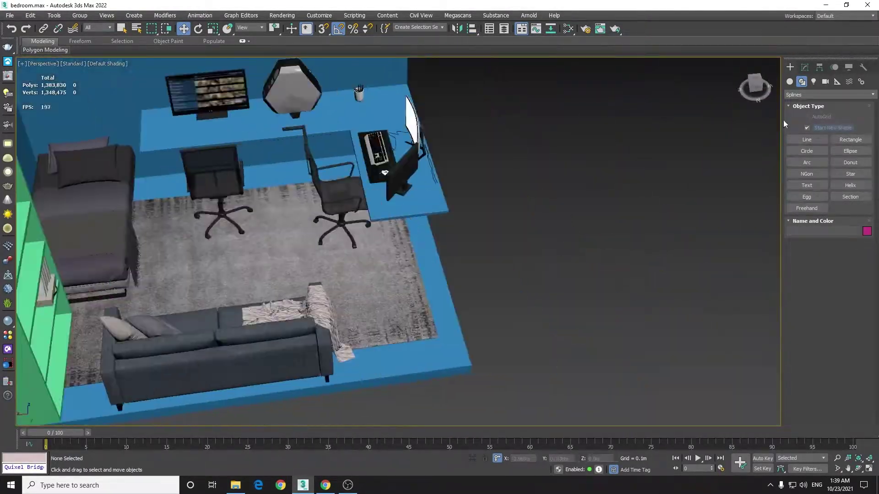
- Create a box, convert it to Editable Poly, and scale its top face
{"action": "left_click", "coordinate": [789, 82]}
{"action": "left_click", "coordinate": [802, 129]}
{"action": "key", "text": "w"}
{"action": "key", "text": "z"}
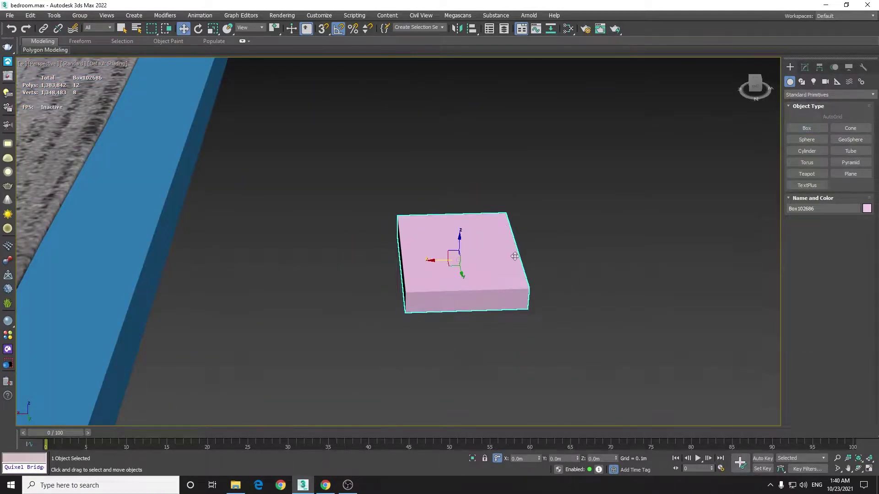
{"action": "right_click", "coordinate": [515, 257]}
{"action": "left_click", "coordinate": [494, 284]}
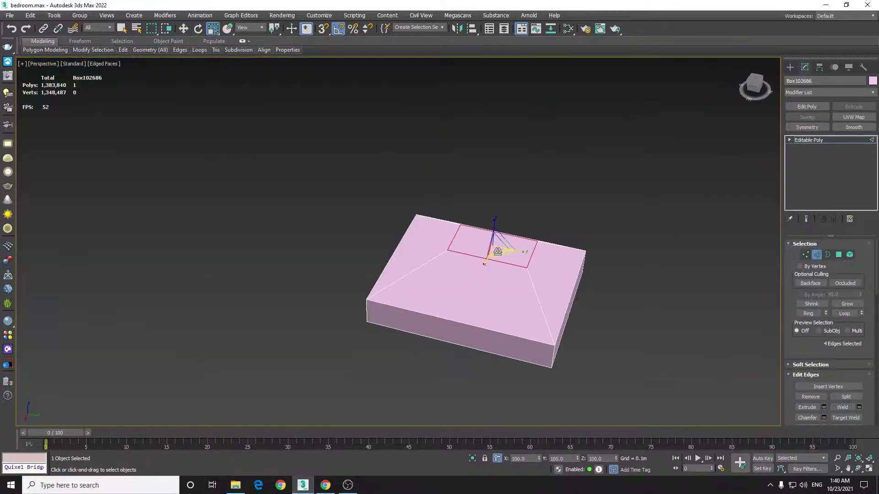
{"action": "key", "text": "4"}
{"action": "left_click", "coordinate": [490, 249]}
{"action": "right_click", "coordinate": [552, 246]}
{"action": "left_click", "coordinate": [504, 291]}
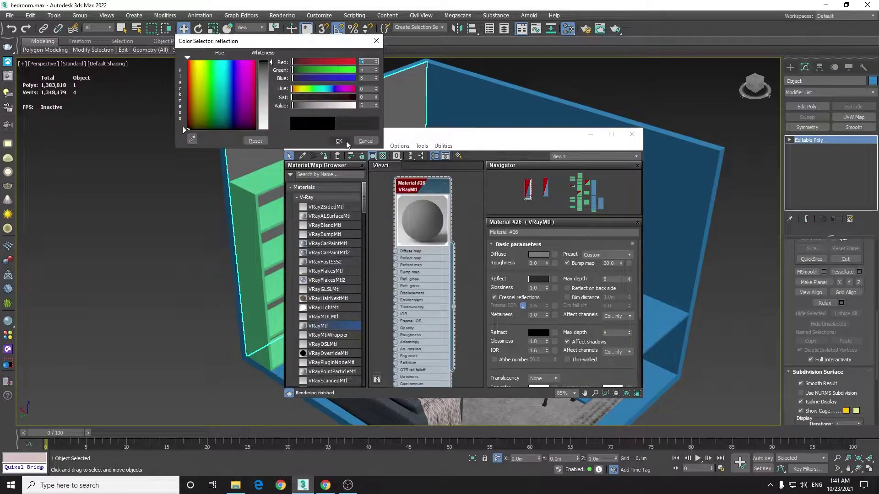
- Confirm the reflection colour and enter a value of 0.015
{"action": "left_click", "coordinate": [341, 141]}
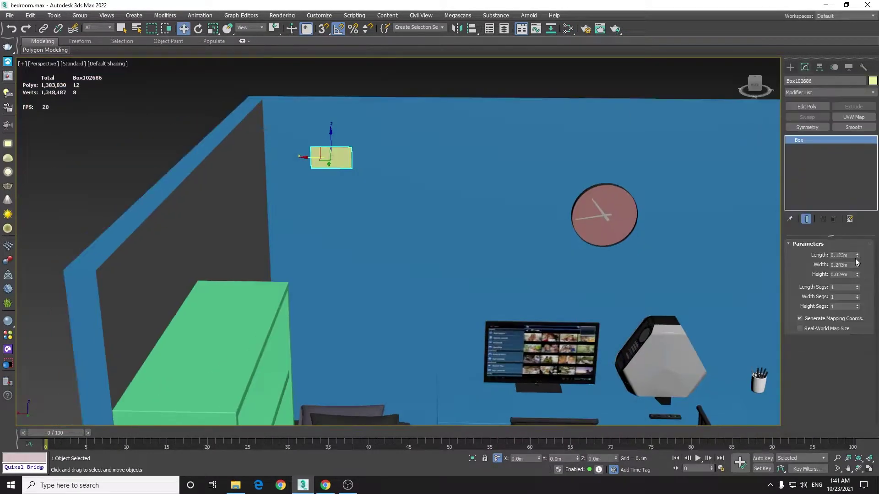
{"action": "type", "text": "0.0"}
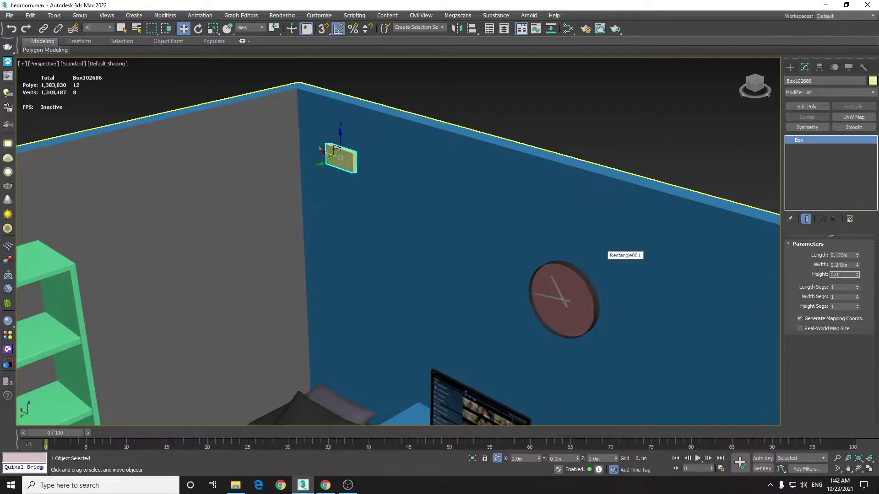
{"action": "type", "text": "15"}
{"action": "scroll", "coordinate": [525, 250], "scroll_direction": "up", "scroll_amount": 3}
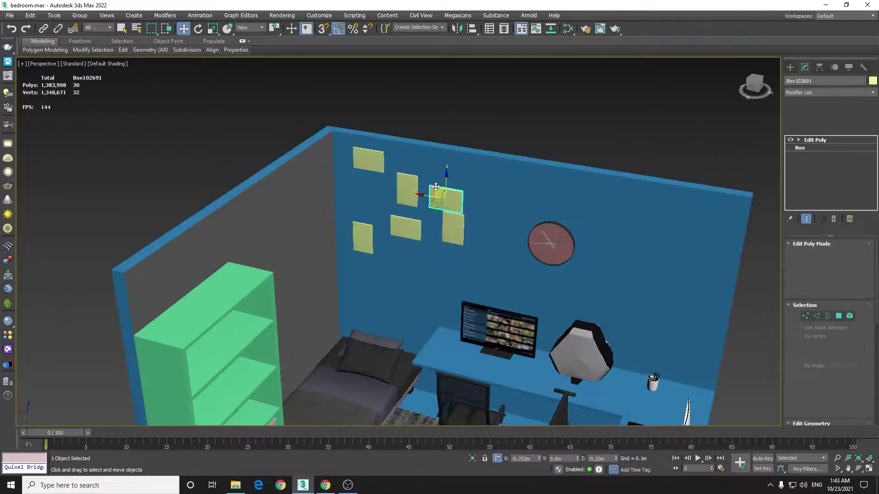
- Zoom in on the wall posters and select another yellow poster panel
{"action": "middle_click_drag", "start_coordinate": [351, 182], "coordinate": [363, 133], "text": "alt"}
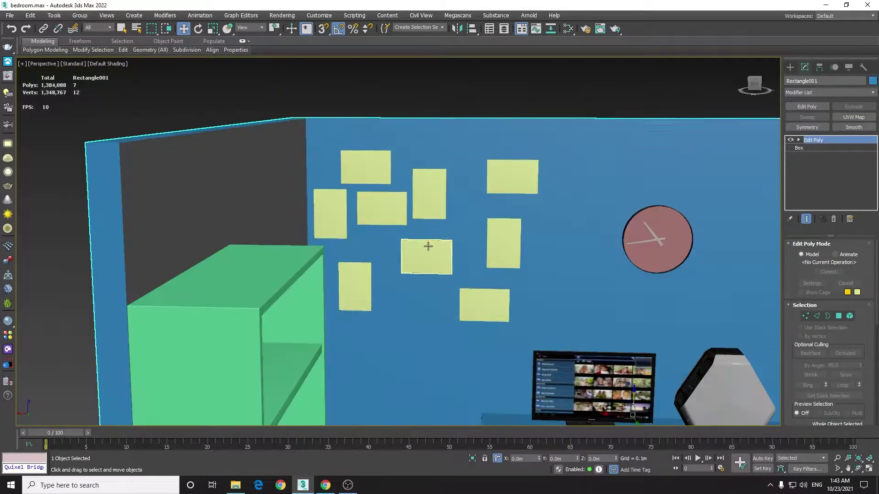
{"action": "scroll", "coordinate": [427, 247], "scroll_direction": "up", "scroll_amount": 3}
{"action": "scroll", "coordinate": [284, 249], "scroll_direction": "up", "scroll_amount": 2}
{"action": "left_click", "coordinate": [454, 198]}
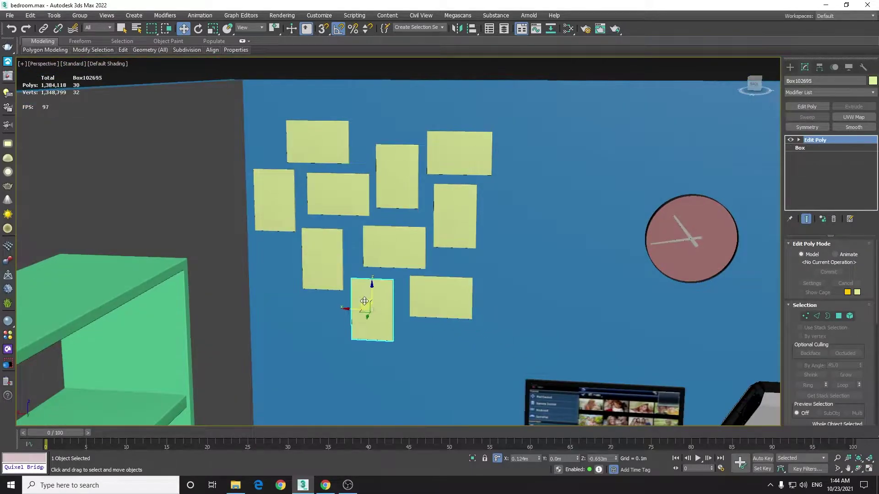
{"action": "middle_click_drag", "start_coordinate": [364, 300], "coordinate": [337, 188], "text": "alt"}
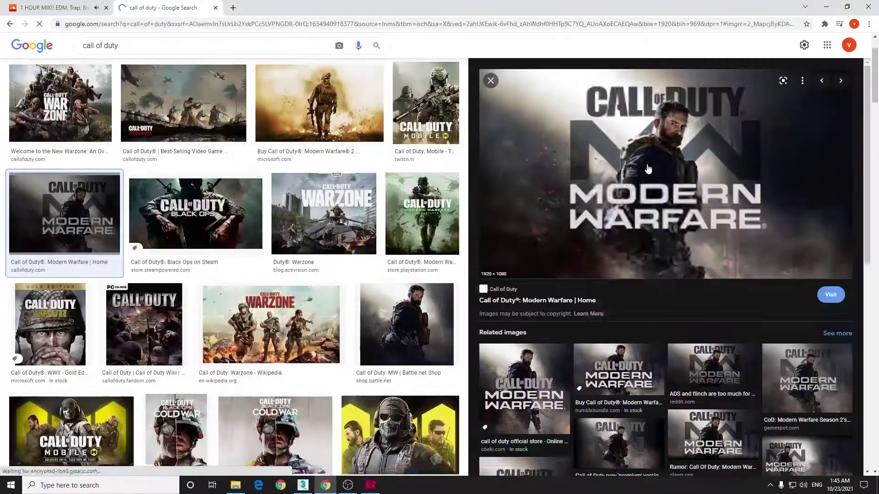
- Save the Modern Warfare image to disk and select the search text for a new search
{"action": "key", "text": "Return"}
{"action": "left_click", "coordinate": [64, 47]}
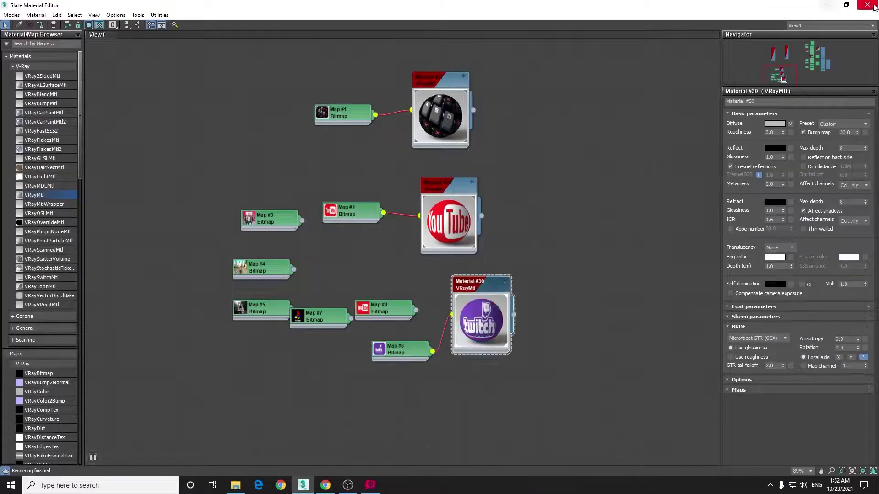
- Close the Slate Material Editor to return to the scene
{"action": "left_click", "coordinate": [873, 7]}
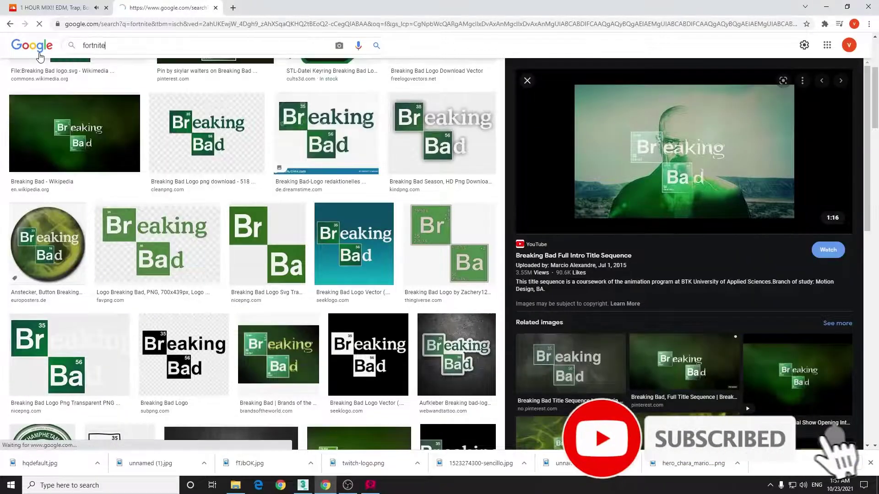
- Search Google Images for 'fortnite 1080*1920' and scroll through the results
{"action": "type", "text": "1080*19200"}
{"action": "key", "text": "Return"}
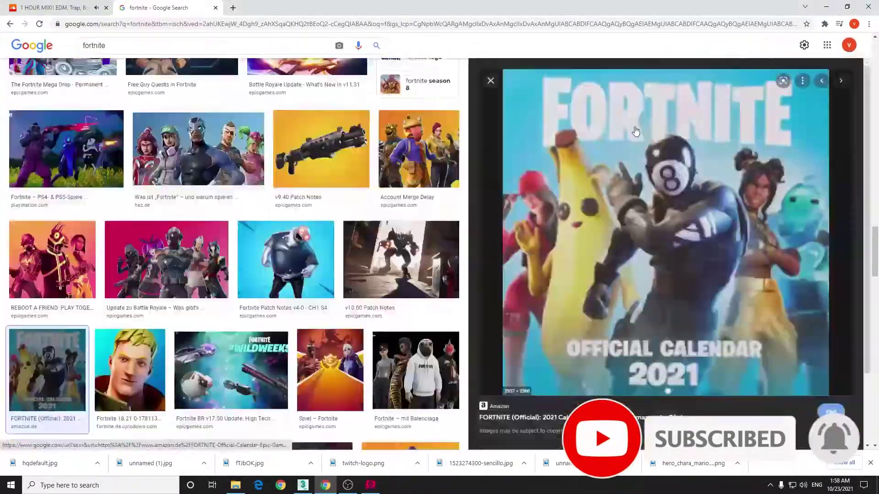
{"action": "scroll", "coordinate": [635, 132], "scroll_direction": "down", "scroll_amount": 2}
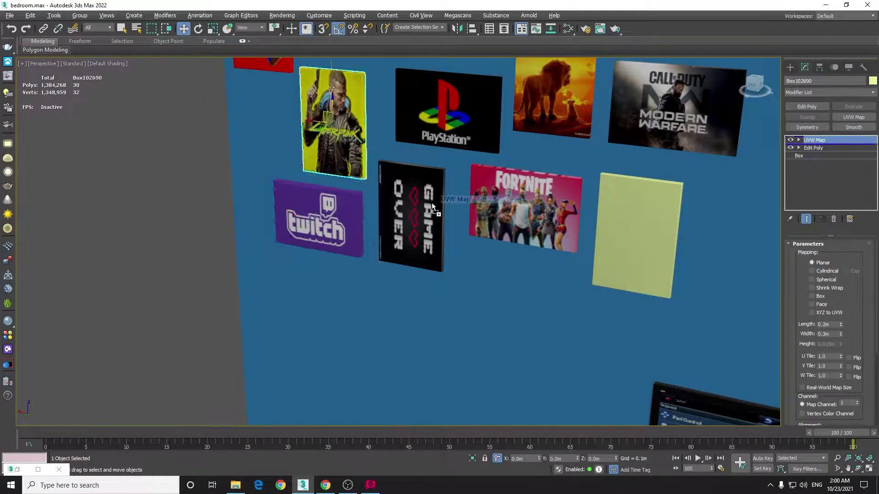
- Select the Game Over poster panel on the wall
{"action": "left_click", "coordinate": [433, 206]}
{"action": "scroll", "coordinate": [406, 193], "scroll_direction": "up", "scroll_amount": 5}
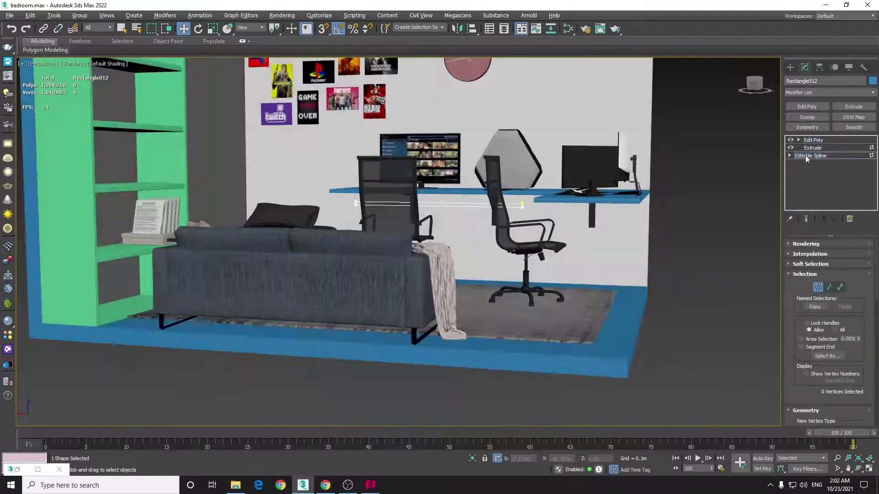
- Isolate the thin rectangle spline along the desk and rotate it into place
{"action": "middle_click_drag", "start_coordinate": [506, 214], "coordinate": [442, 154], "text": "alt"}
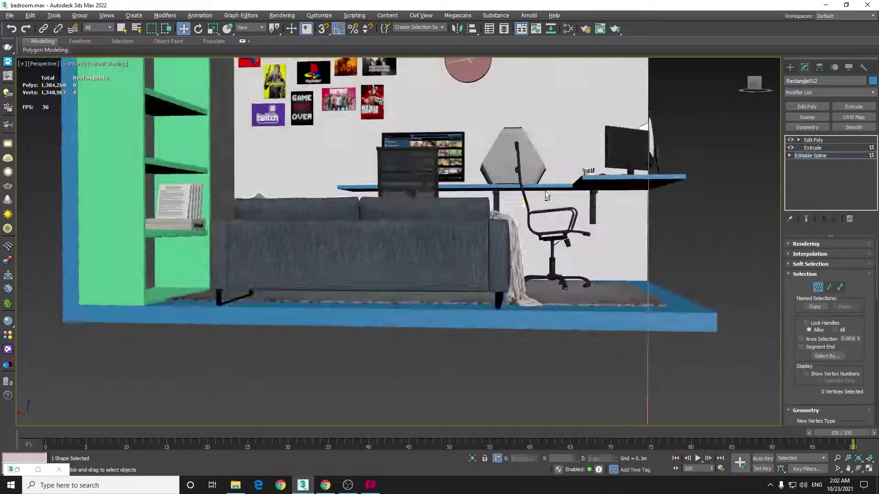
{"action": "scroll", "coordinate": [442, 153], "scroll_direction": "up", "scroll_amount": 3}
{"action": "left_click", "coordinate": [442, 154]}
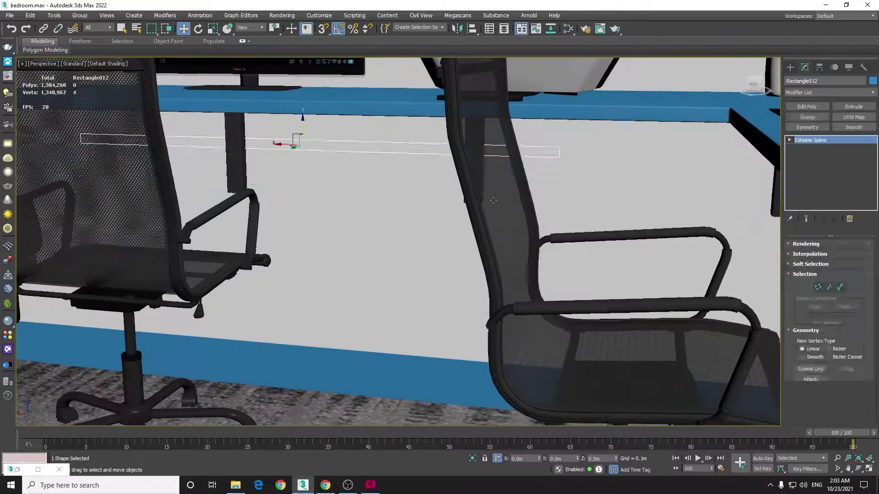
{"action": "key", "text": "e"}
{"action": "key", "text": "alt+q"}
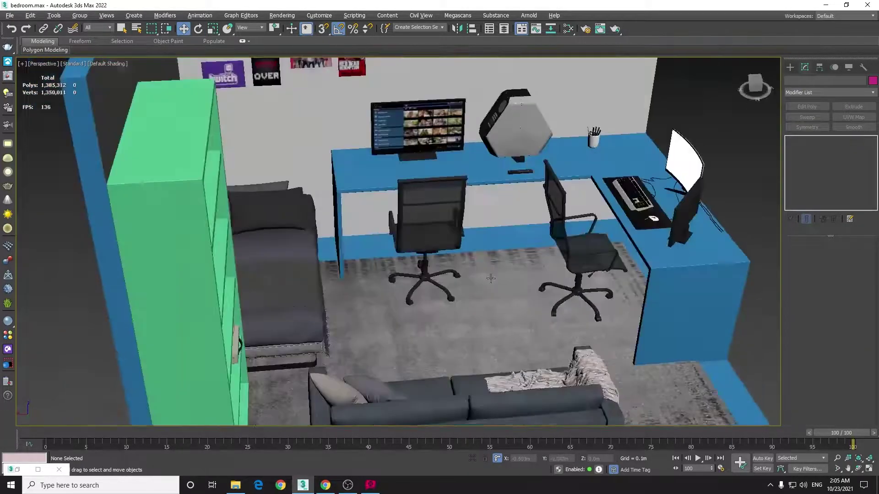
{"action": "scroll", "coordinate": [596, 205], "scroll_direction": "up", "scroll_amount": 5}
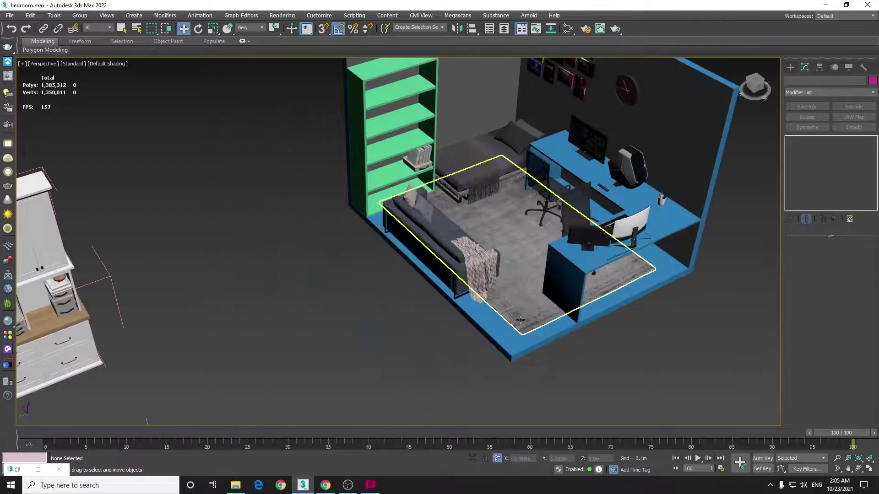
{"action": "middle_click_drag", "start_coordinate": [458, 229], "coordinate": [363, 243], "text": "alt"}
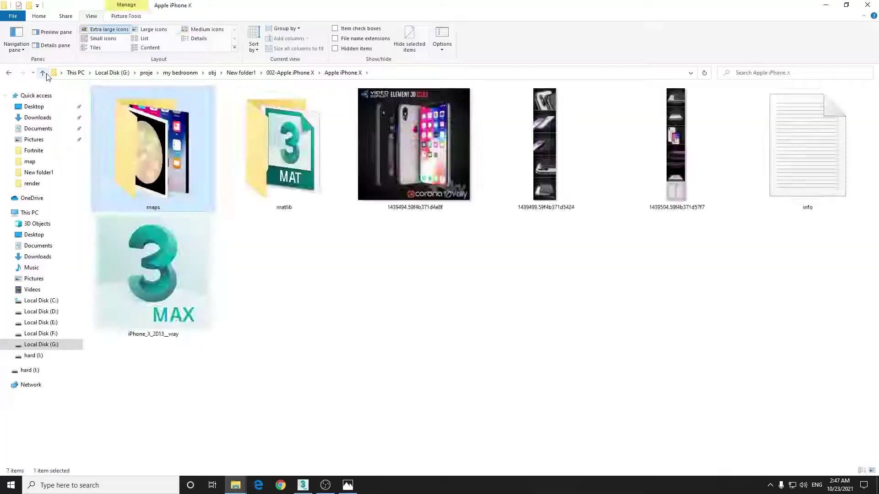
- Drag the iPhone X .max file from the Explorer folder into the 3ds Max viewport
{"action": "left_click_drag", "start_coordinate": [306, 486], "coordinate": [280, 283]}
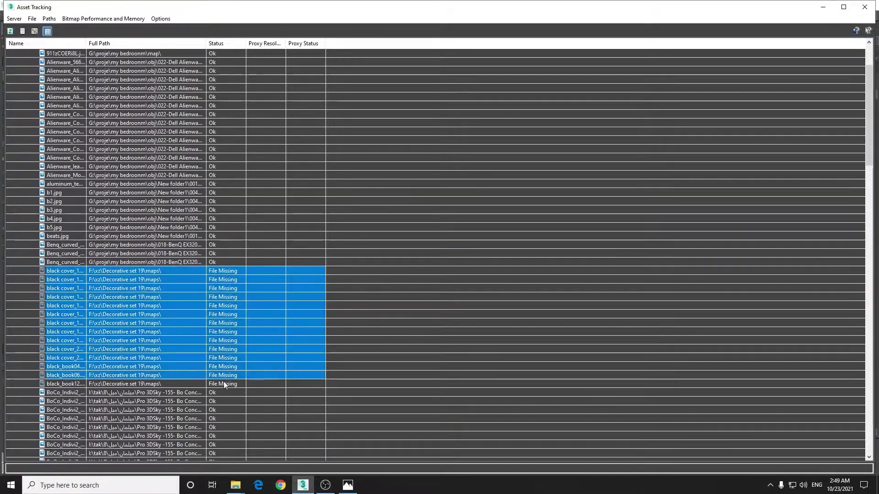
- Select the missing texture entry in Asset Tracking and relink it with Set Path
{"action": "scroll", "coordinate": [229, 321], "scroll_direction": "down", "scroll_amount": 20}
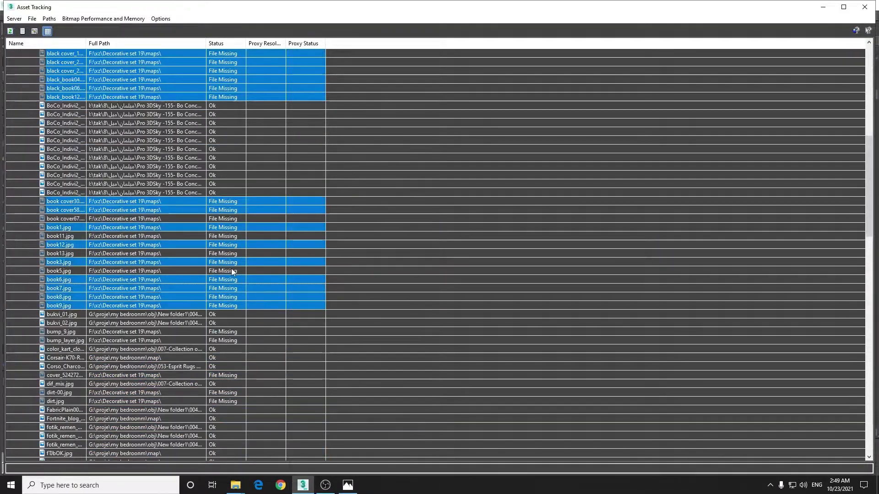
{"action": "left_click", "coordinate": [228, 228]}
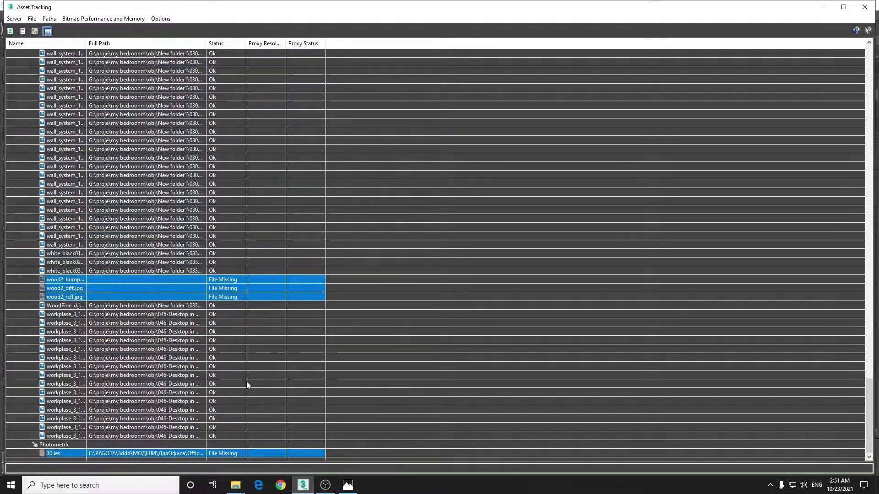
{"action": "left_click", "coordinate": [434, 252]}
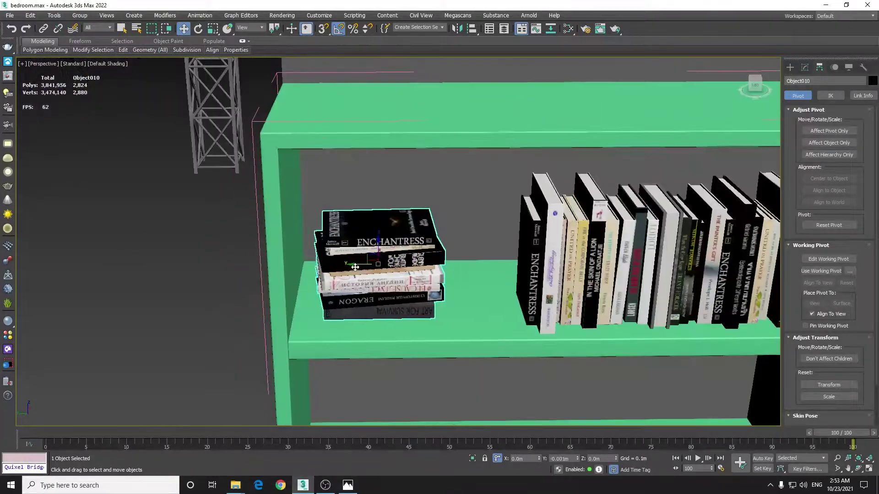
- Arrange magazine and book stacks on the bookshelf shelves, then select the laptop-and-phone desk group
{"action": "middle_click_drag", "start_coordinate": [355, 267], "coordinate": [432, 284], "text": "alt"}
{"action": "key", "text": "e"}
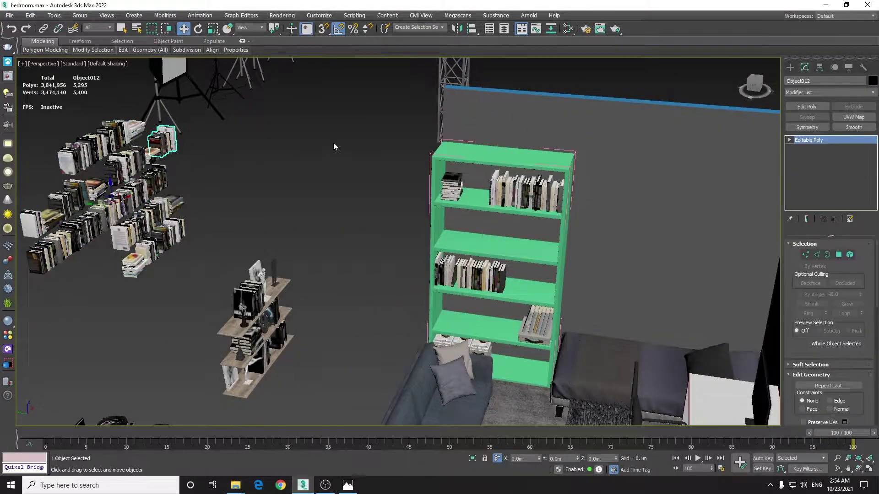
{"action": "mouse_move", "coordinate": [440, 266]}
{"action": "middle_mouse_down", "text": "alt"}
{"action": "mouse_move", "coordinate": [561, 255]}
{"action": "mouse_move", "coordinate": [503, 298]}
{"action": "middle_mouse_up", "text": "alt"}
{"action": "scroll", "coordinate": [472, 325], "scroll_direction": "down", "scroll_amount": 10}
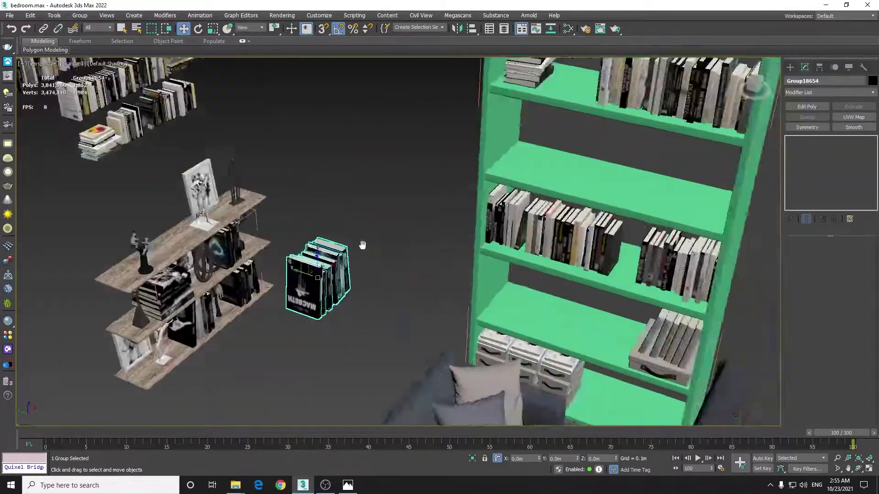
{"action": "key", "text": "z"}
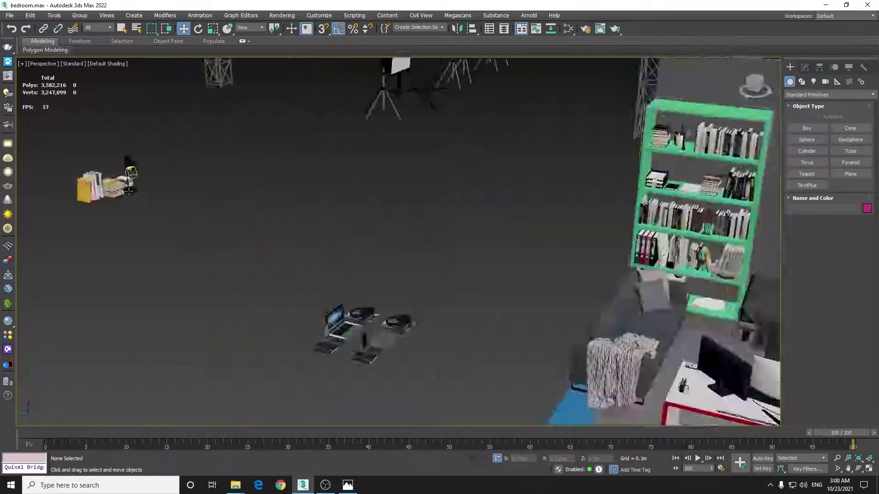
{"action": "left_click", "coordinate": [337, 323]}
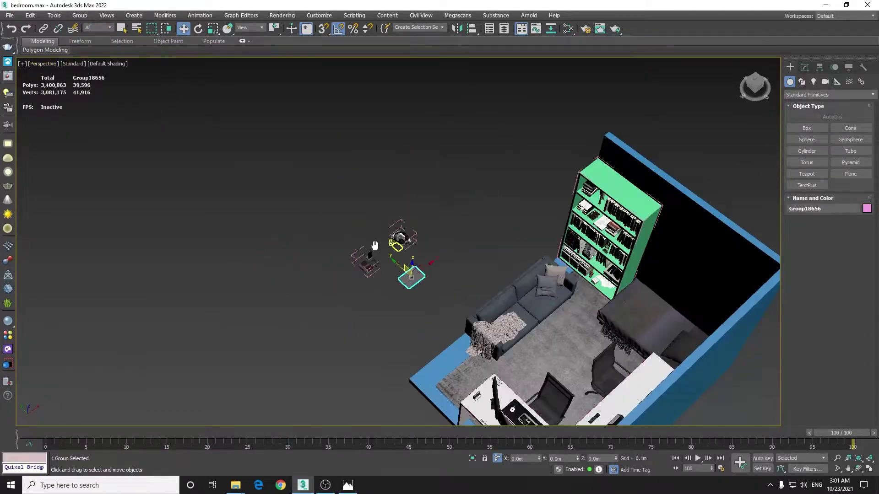
- Scale the selected laptop-and-phone desk gadget group
{"action": "key", "text": "r"}
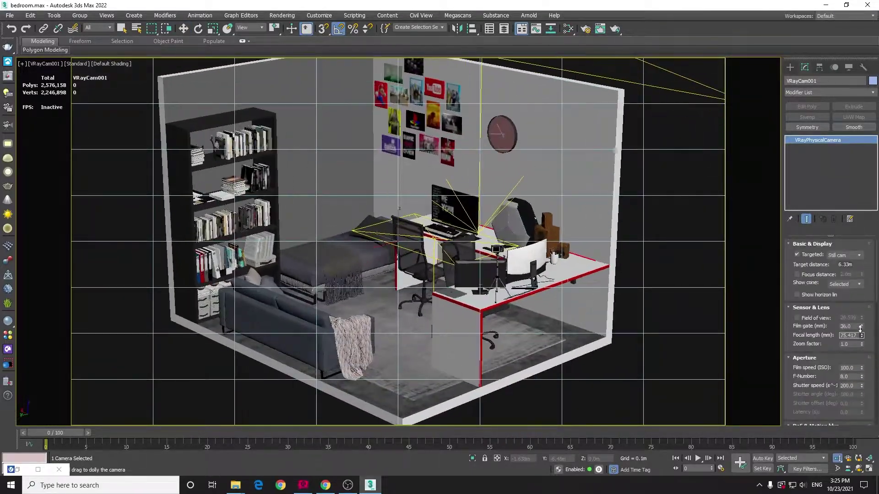
- Lower VRayCam001's focal length from 75.417 and render the bedroom through it
{"action": "left_click_drag", "start_coordinate": [860, 328], "coordinate": [847, 353]}
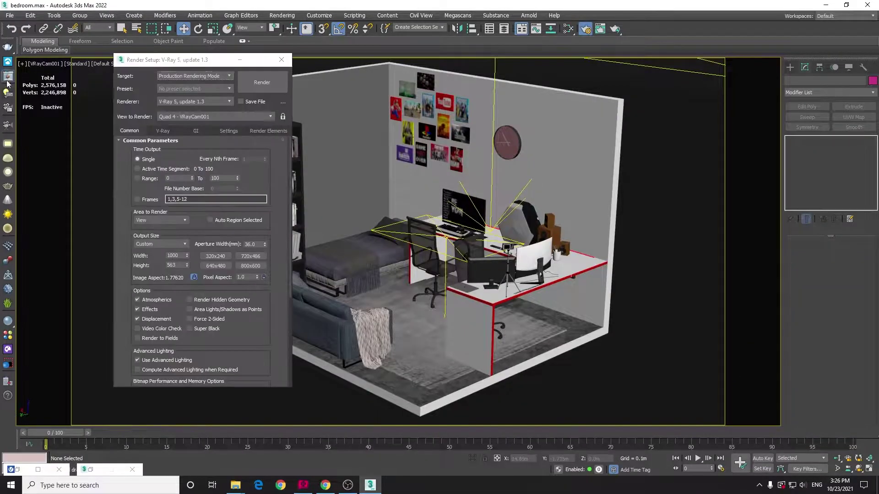
{"action": "key", "text": "shift+q"}
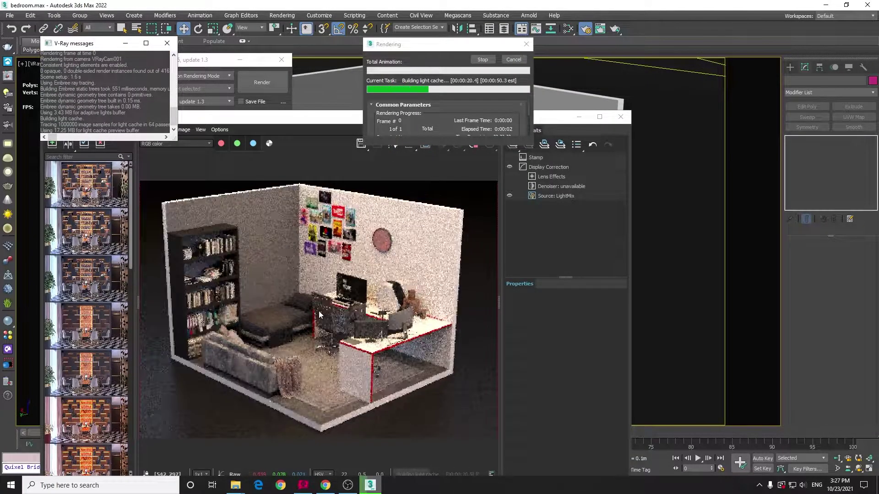
- Minimise the V-Ray Frame Buffer and switch the viewport to the VRayCam001 camera view
{"action": "left_click", "coordinate": [579, 118]}
{"action": "key", "text": "z"}
{"action": "middle_click_drag", "start_coordinate": [623, 232], "coordinate": [526, 166], "text": "alt"}
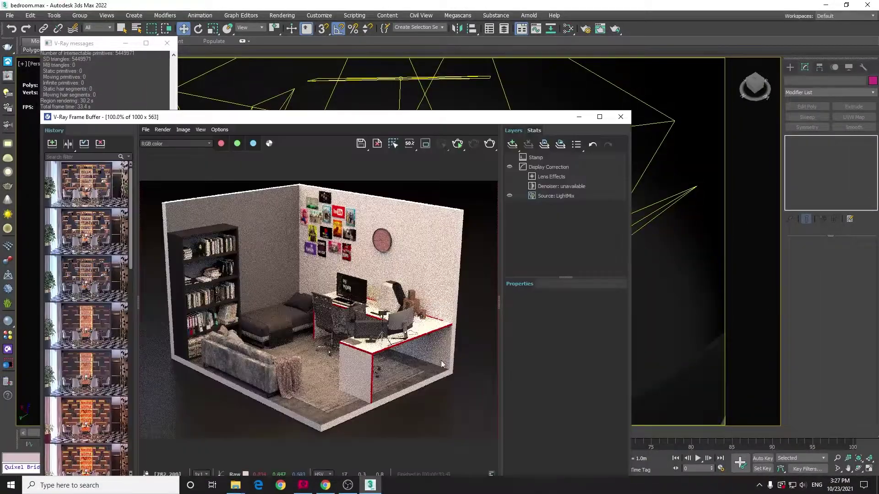
{"action": "key", "text": "c"}
{"action": "left_click", "coordinate": [46, 64]}
- Bring up Render Setup and the Material Editor
{"action": "left_click", "coordinate": [50, 251]}
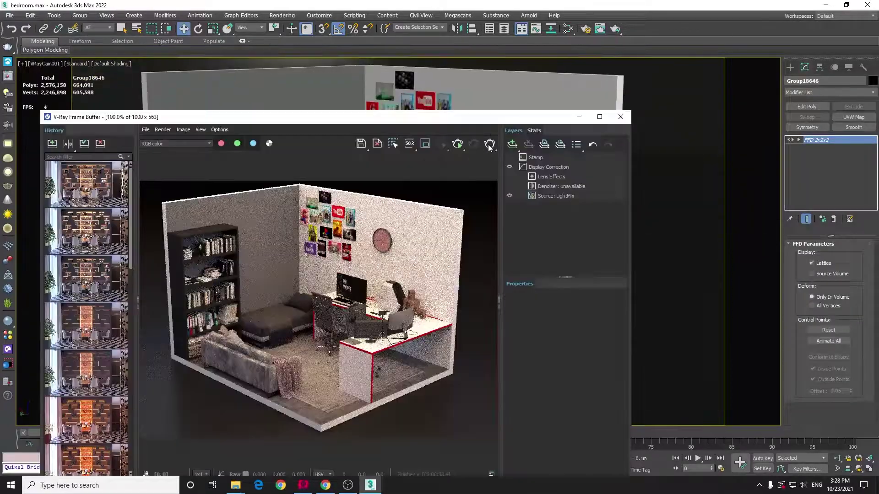
{"action": "left_click", "coordinate": [489, 145]}
{"action": "key", "text": "m"}
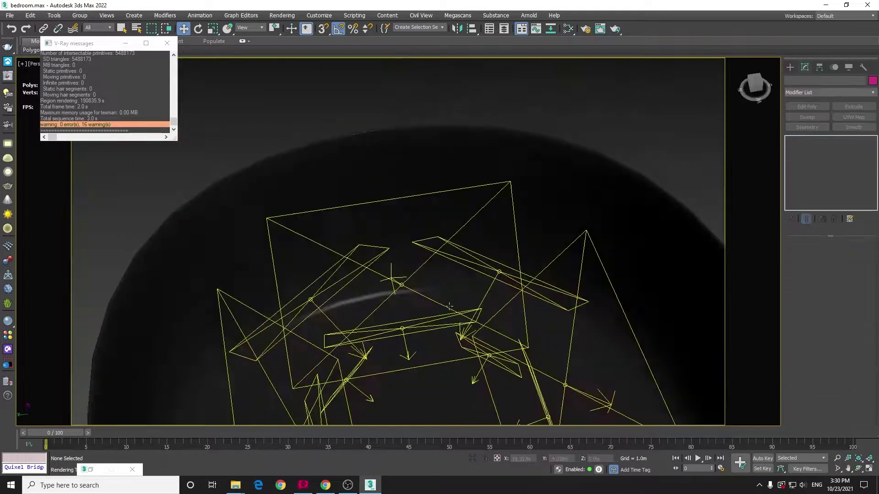
- Return to the camera view, save the scene, then switch to the top view
{"action": "scroll", "coordinate": [633, 268], "scroll_direction": "down", "scroll_amount": 5}
{"action": "middle_click_drag", "start_coordinate": [633, 269], "coordinate": [455, 222], "text": "alt"}
{"action": "key", "text": "shift+z"}
{"action": "key", "text": "shift+z"}
{"action": "key", "text": "shift+z"}
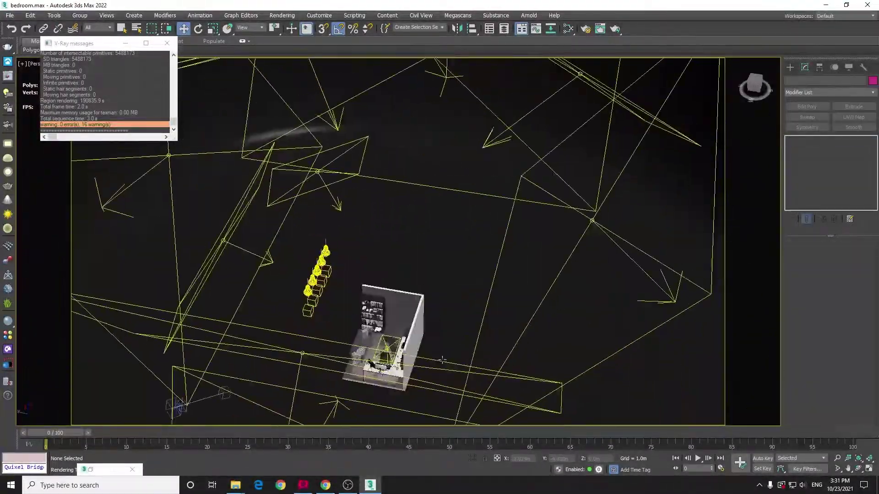
{"action": "key", "text": "ctrl+s"}
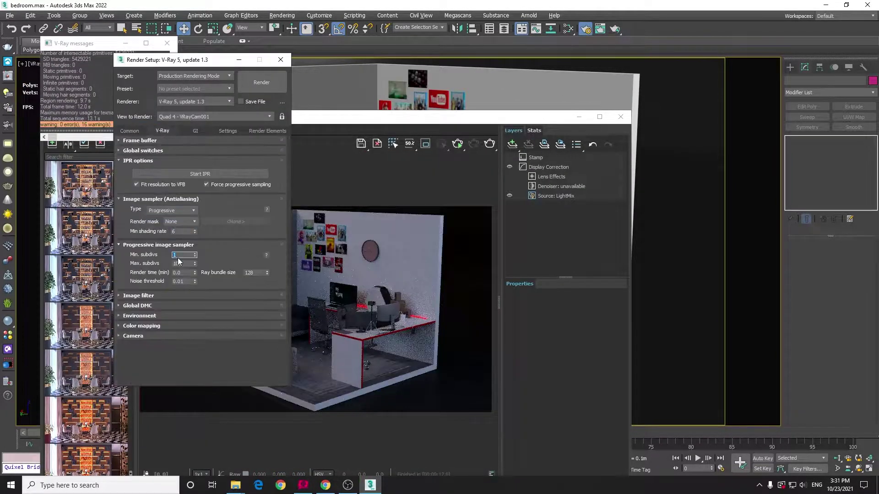
{"action": "key", "text": "t"}
{"action": "key", "text": "r"}
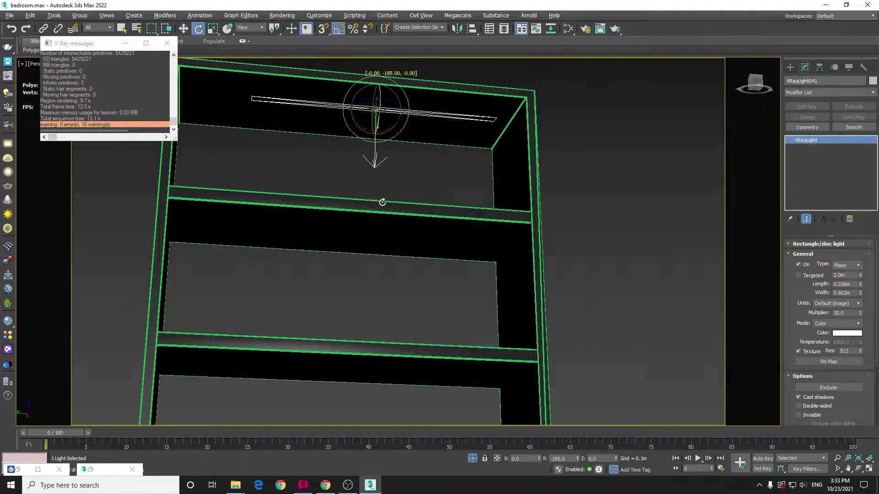
- Set the bookshelf strip light's length to 0.02m and its colour to purple
{"action": "type", "text": "2"}
{"action": "key", "text": "Return"}
{"action": "scroll", "coordinate": [411, 226], "scroll_direction": "down", "scroll_amount": 2}
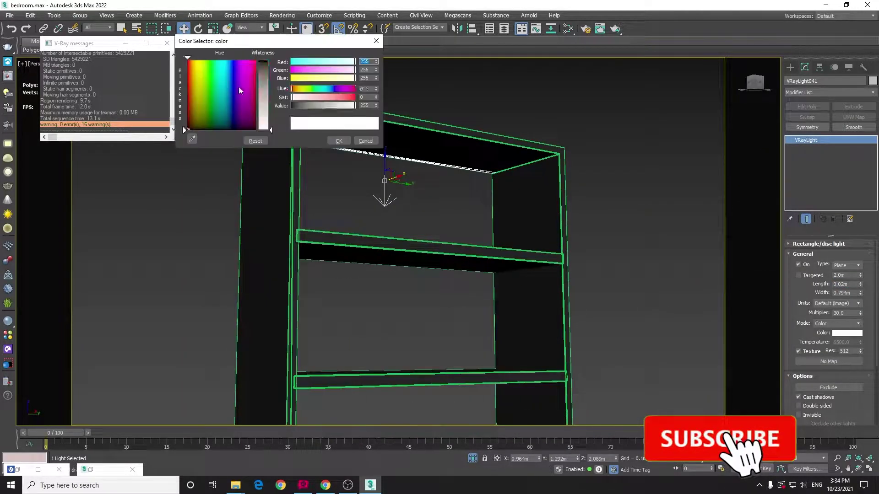
{"action": "left_click", "coordinate": [242, 105]}
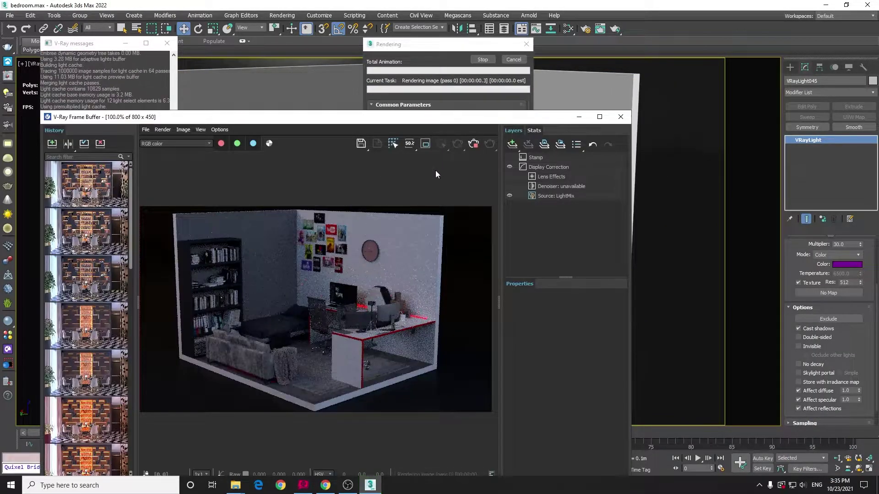
- In LightMix, raise Self Illumination and VRayLight019, and set VRayLight001–014 to 1
{"action": "scroll", "coordinate": [295, 214], "scroll_direction": "up", "scroll_amount": 2}
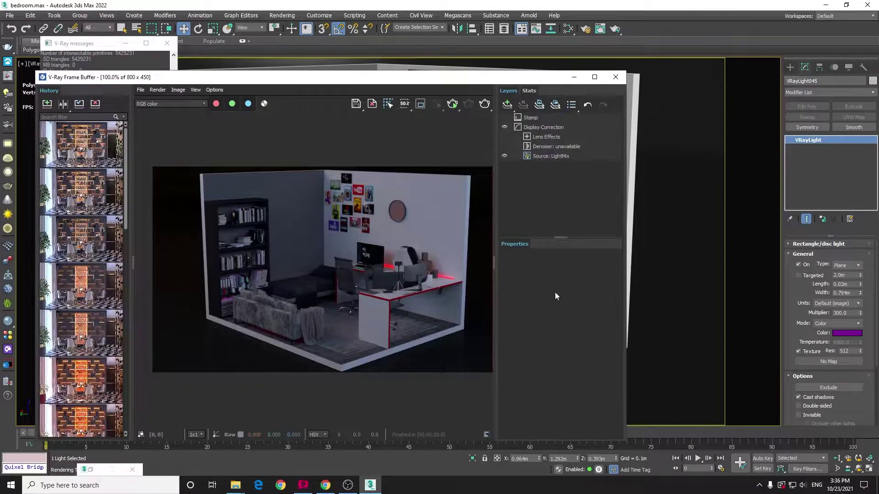
{"action": "left_click", "coordinate": [551, 156]}
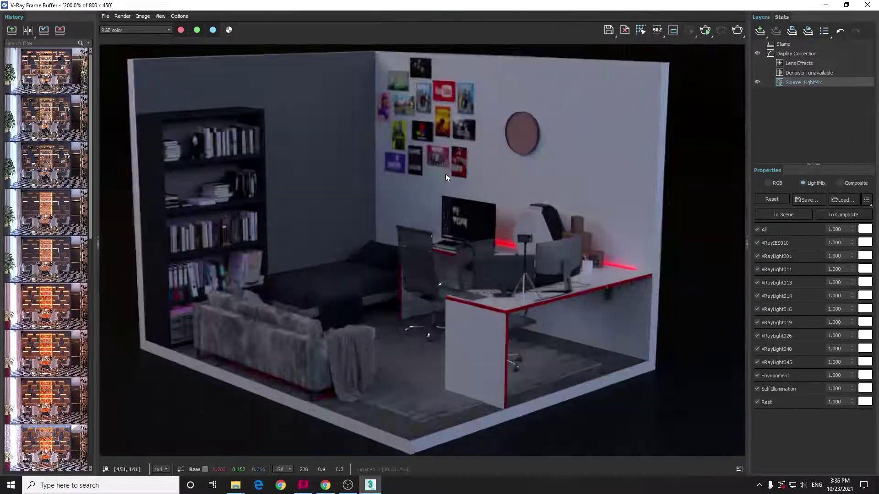
{"action": "left_click_drag", "start_coordinate": [852, 388], "coordinate": [850, 330]}
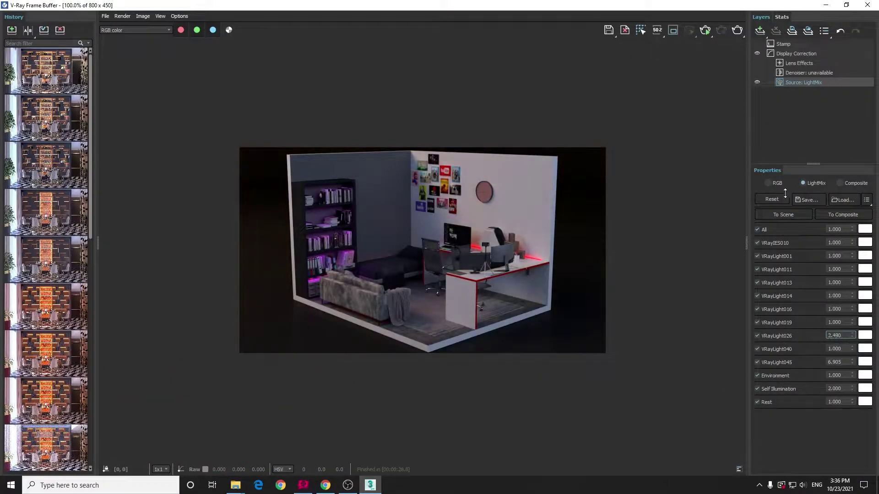
{"action": "left_click_drag", "start_coordinate": [852, 323], "coordinate": [845, 259]}
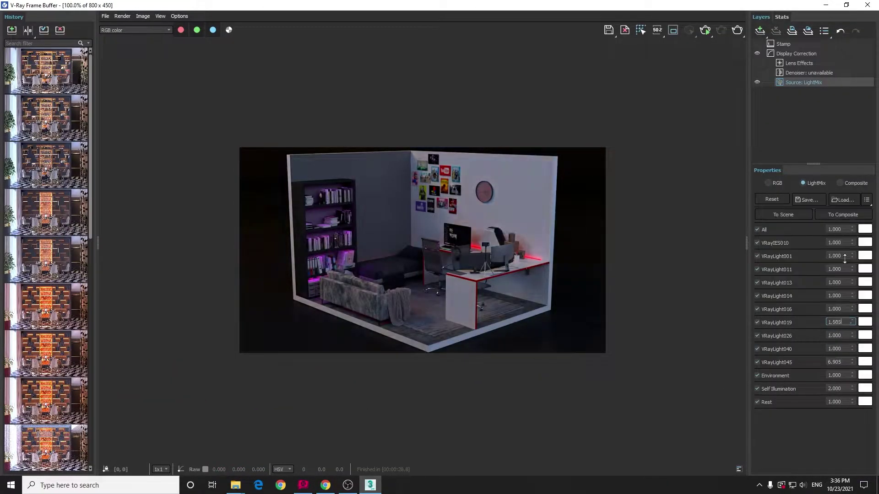
{"action": "left_click_drag", "start_coordinate": [837, 294], "coordinate": [817, 411]}
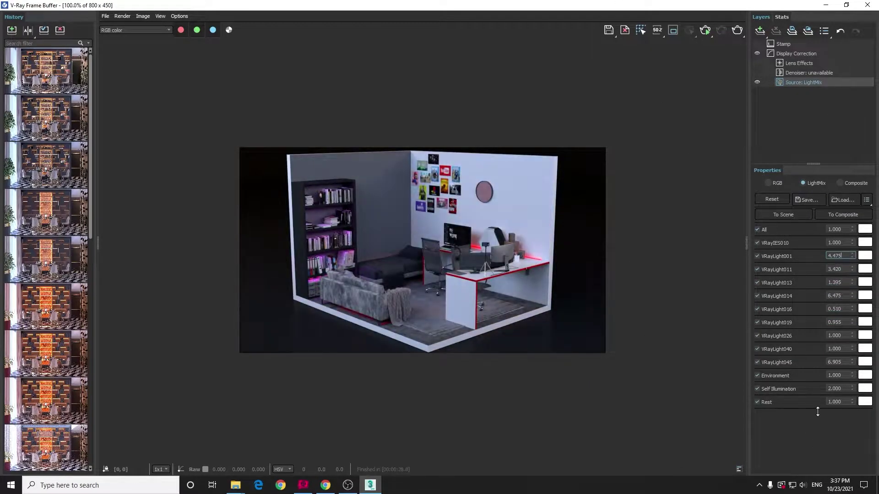
{"action": "type", "text": "1"}
{"action": "key", "text": "Return"}
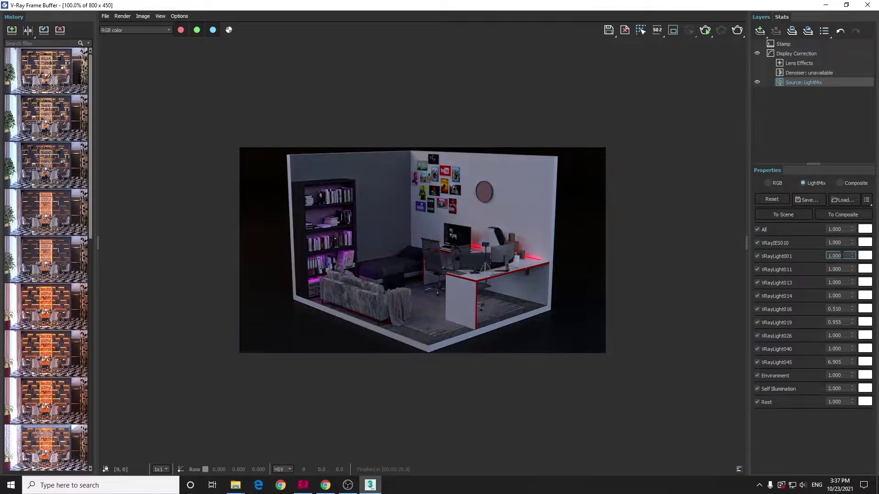